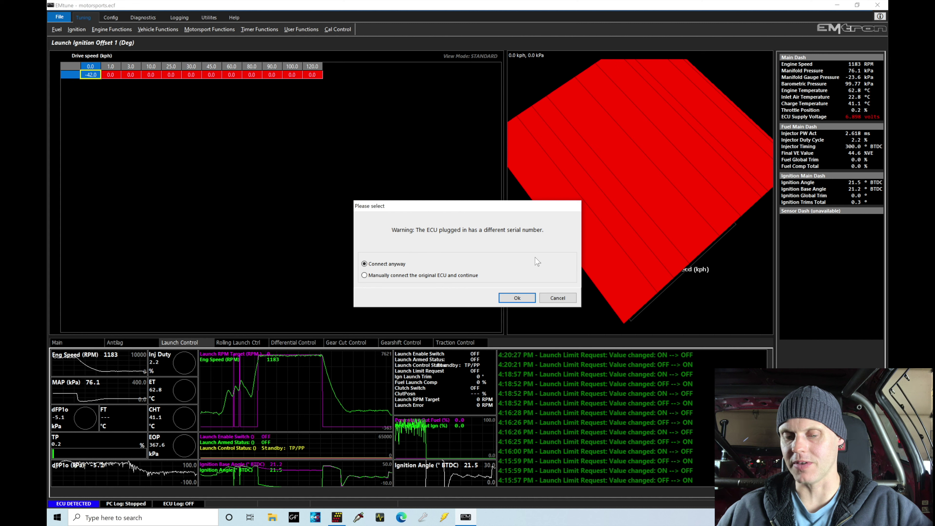
# - Connect to the plugged-in ECU anyway despite its different serial number
pyautogui.click(516, 298)
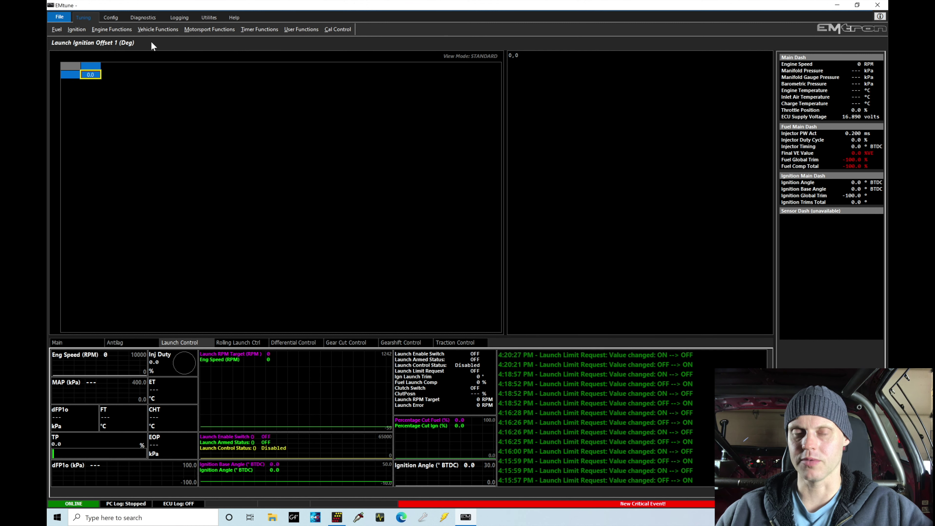
pyautogui.click(60, 33)
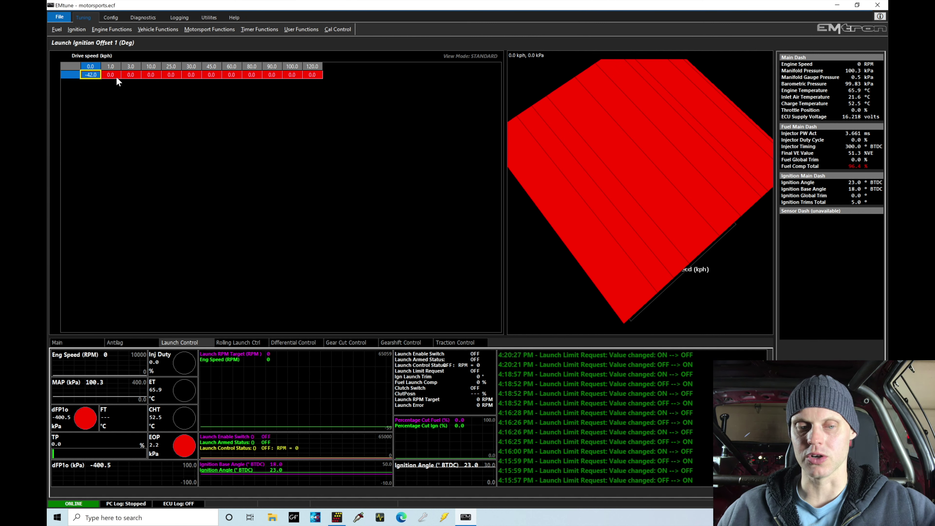
# - Enable the Manifold Pressure Y axis in the axis setup of the Launch Ignition Offset 1 table
pyautogui.press('a')
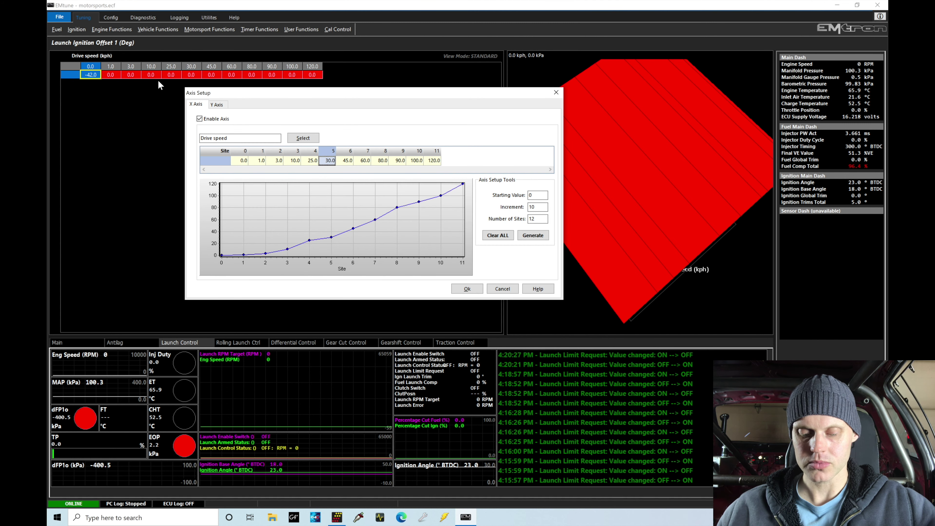
pyautogui.click(218, 105)
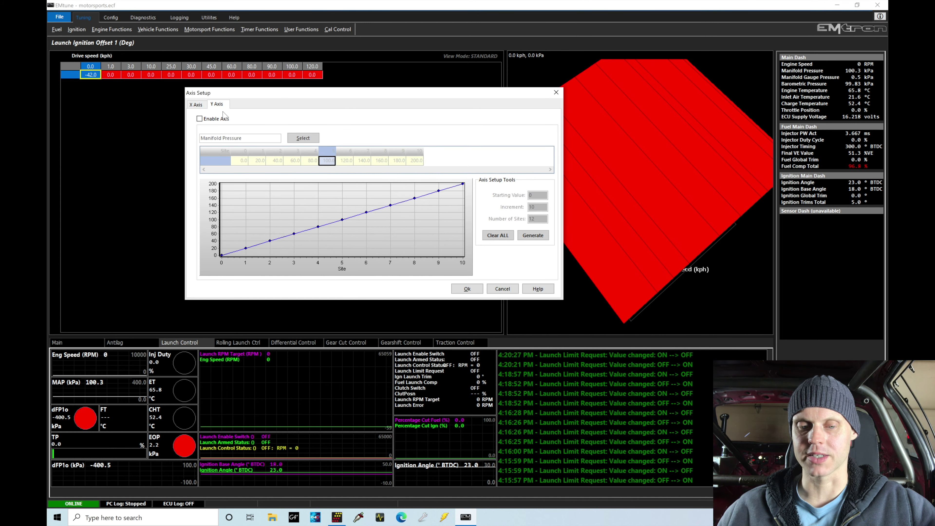
pyautogui.click(208, 120)
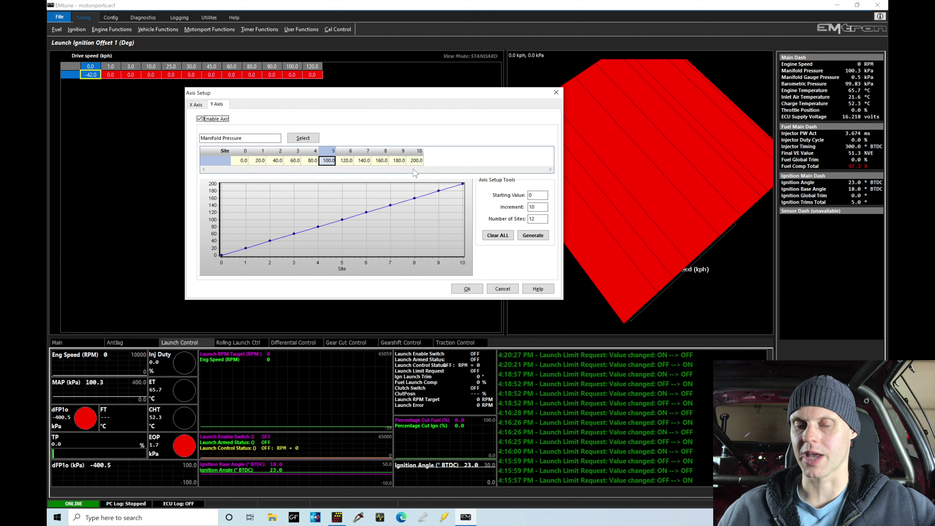
# - Set Y-axis sites 10, 9 and 8 to 240, 220 and 200 kPa
pyautogui.click(416, 163)
pyautogui.write('240')
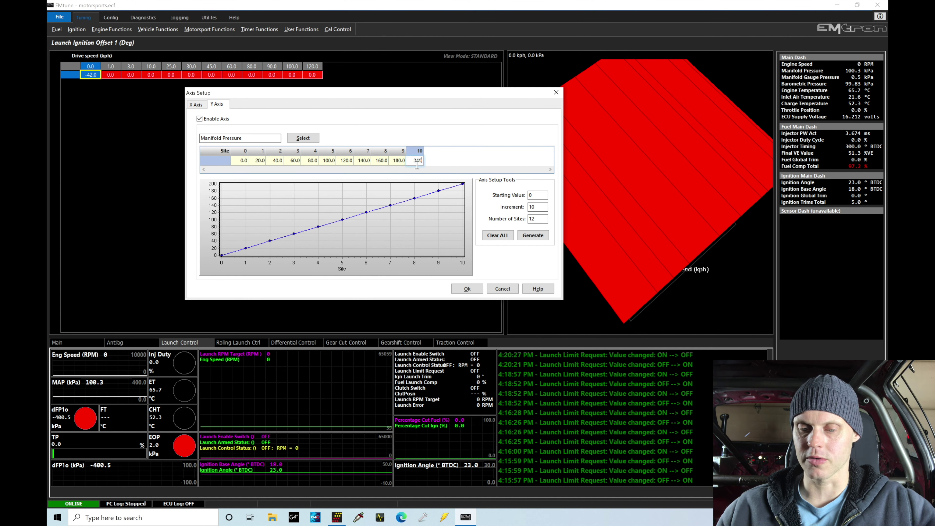
pyautogui.press('Return')
pyautogui.click(400, 164)
pyautogui.write('220')
pyautogui.press('Return')
pyautogui.click(381, 162)
pyautogui.write('200')
pyautogui.press('Return')
# - Set Y-axis sites 7, 6 and 5 to 180, 160 and 140 kPa
pyautogui.click(365, 162)
pyautogui.write('180')
pyautogui.press('Return')
pyautogui.click(347, 162)
pyautogui.write('160')
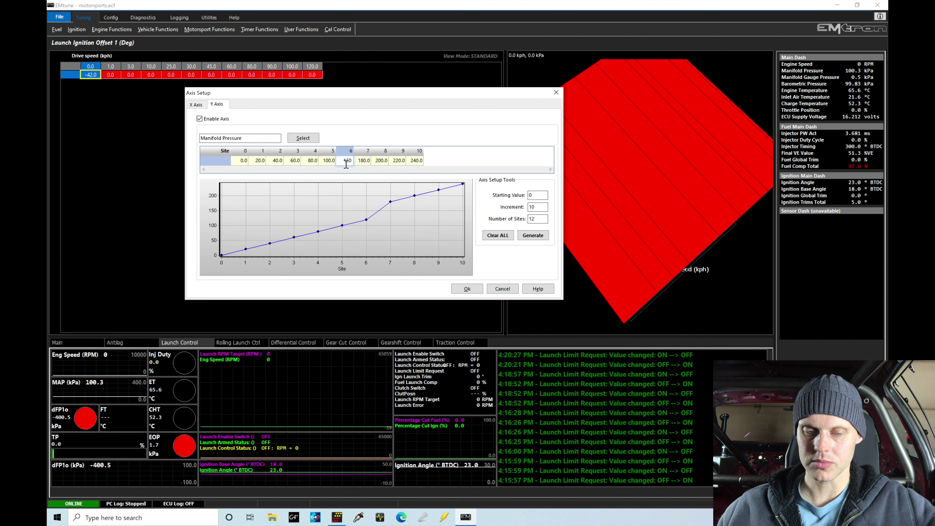
pyautogui.press('Return')
pyautogui.click(329, 162)
pyautogui.write('140.0')
pyautogui.press('Return')
# - Set Y-axis sites 4, 3, 2 and 1 to 120, 100, 80 and 40 kPa and apply the axis setup
pyautogui.click(311, 161)
pyautogui.write('120')
pyautogui.press('Return')
pyautogui.click(295, 162)
pyautogui.write('100')
pyautogui.press('Return')
pyautogui.click(273, 163)
pyautogui.write('80')
pyautogui.press('Return')
pyautogui.click(260, 162)
pyautogui.write('40')
pyautogui.press('Return')
pyautogui.click(467, 288)
pyautogui.click(496, 287)
pyautogui.click(252, 149)
pyautogui.click(199, 124)
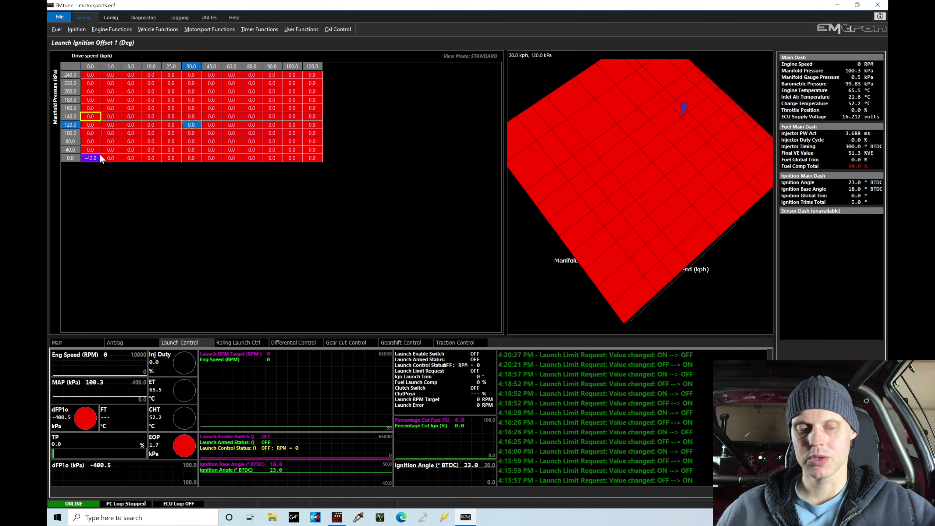
# - Set the launch ignition offset at 0 kph and 0 kPa to 0 degrees
pyautogui.click(92, 157)
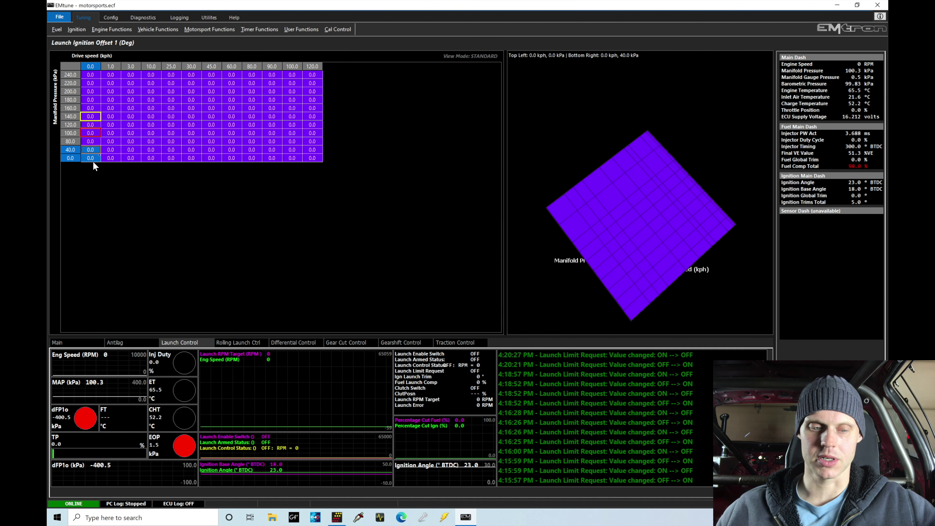
pyautogui.write('0')
pyautogui.press('Return')
# - Set the 80 to 140 kPa cells in the 0 kph column to -50 degrees
pyautogui.click(131, 133)
pyautogui.moveTo(96, 141); pyautogui.dragTo(97, 120)
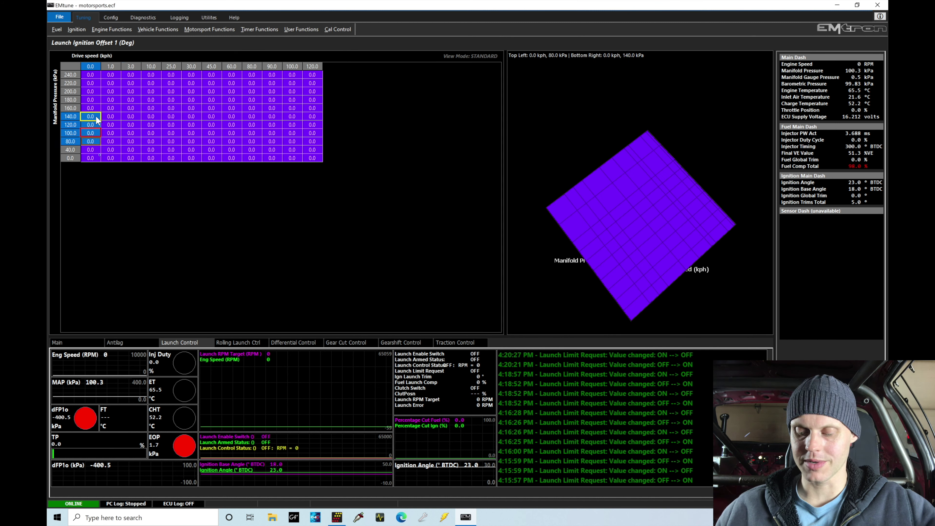
pyautogui.write('-50')
pyautogui.press('Return')
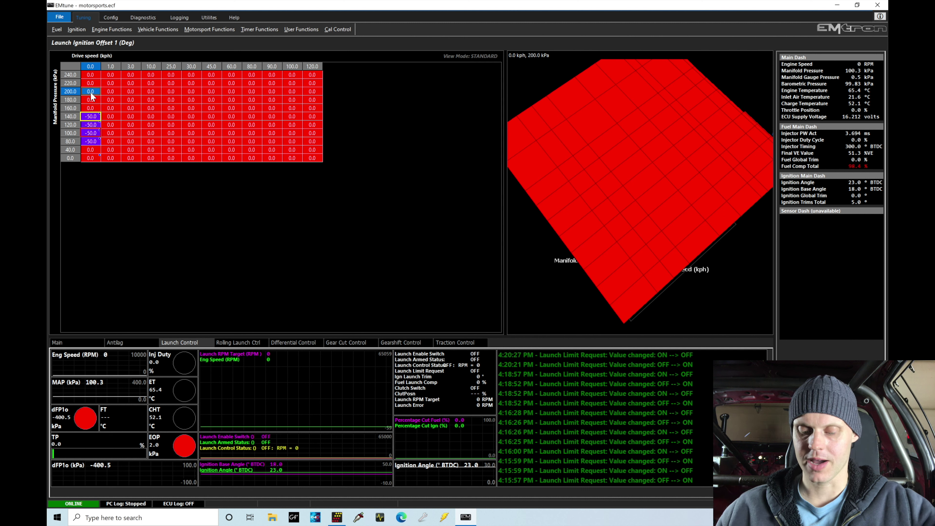
# - Set the 200 kPa cell in the 0 kph column to -10 degrees
pyautogui.write('-5')
pyautogui.press('BackSpace')
pyautogui.write('1')
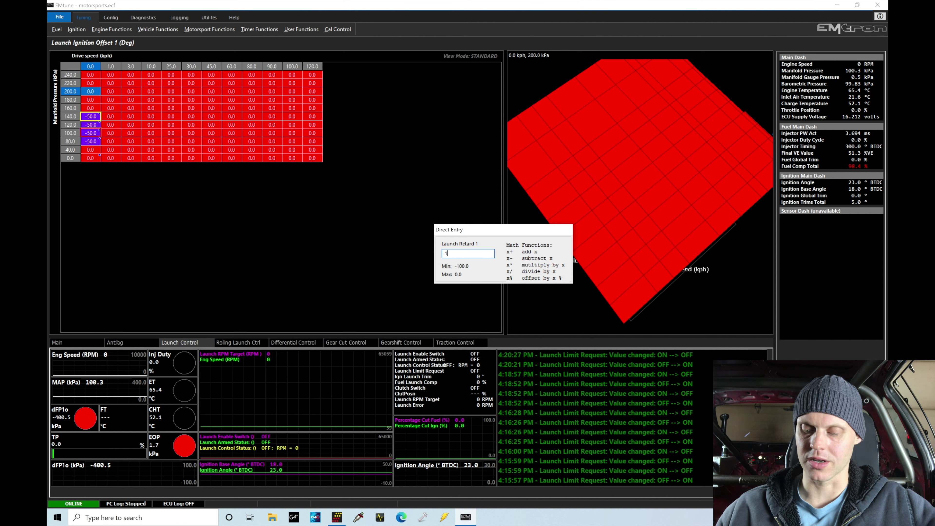
pyautogui.press('BackSpace')
pyautogui.write('10')
pyautogui.press('Return')
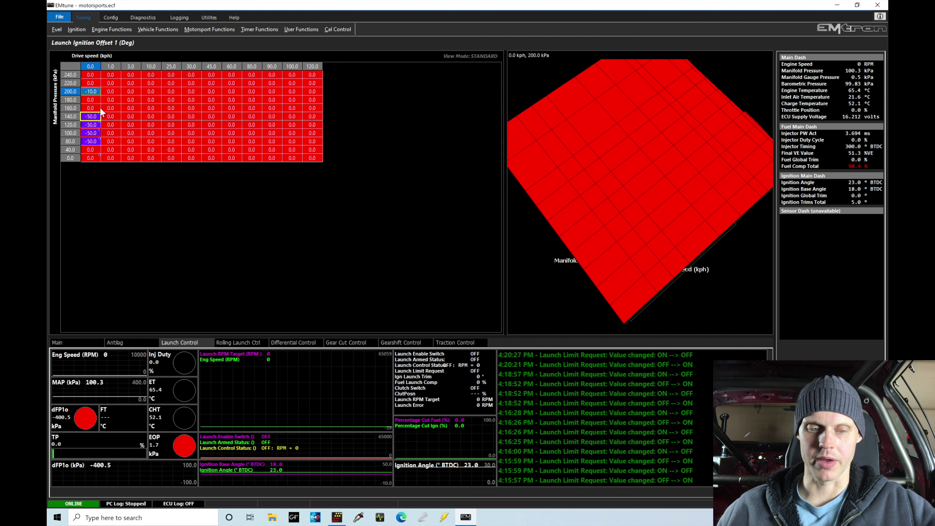
# - Interpolate the 0 kph column vertically between the 140 and 200 kPa cells
pyautogui.moveTo(90, 105); pyautogui.dragTo(94, 112)
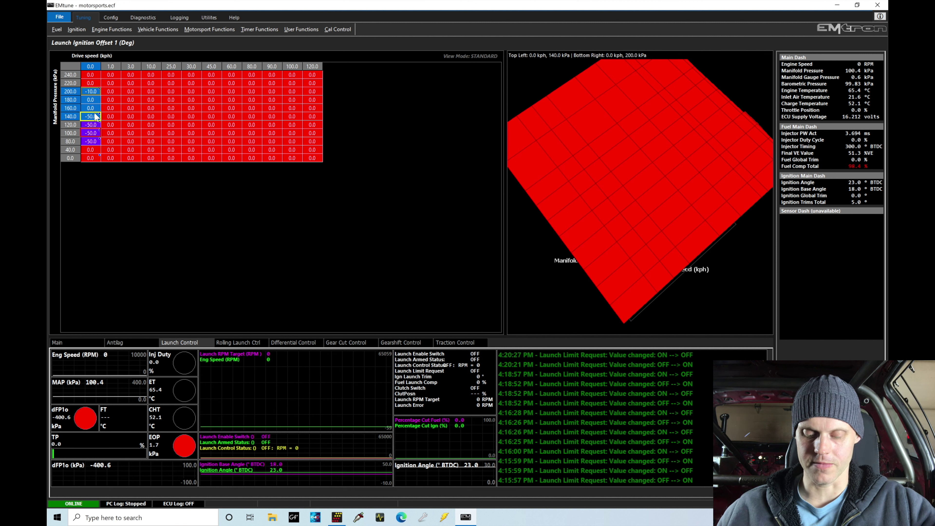
pyautogui.press('v')
pyautogui.click(128, 111)
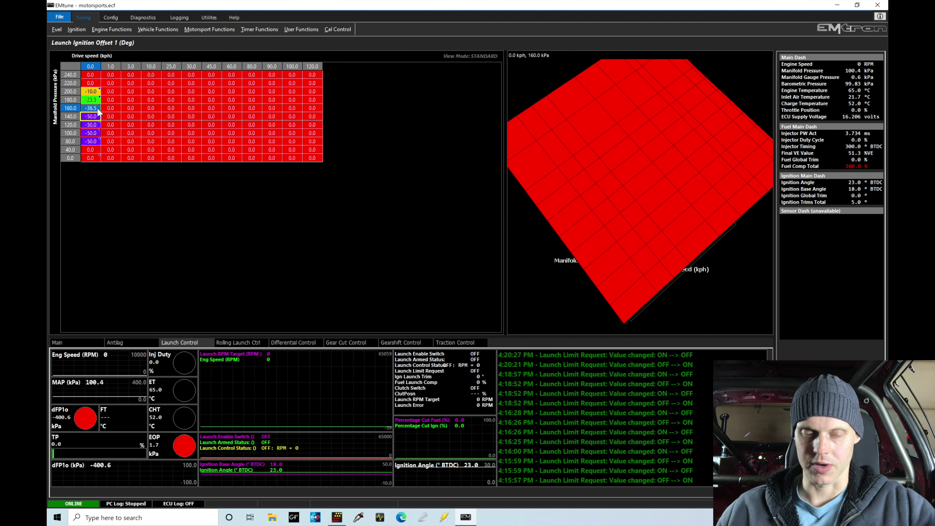
pyautogui.click(138, 124)
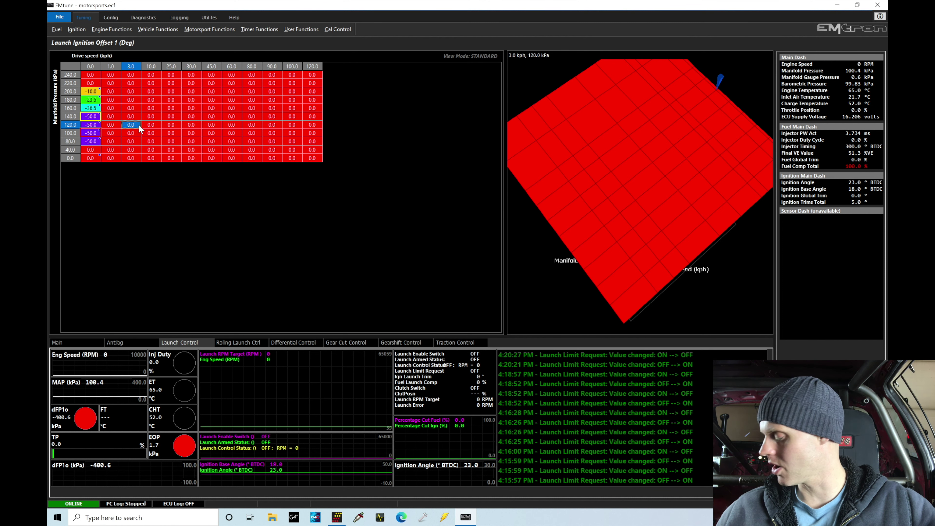